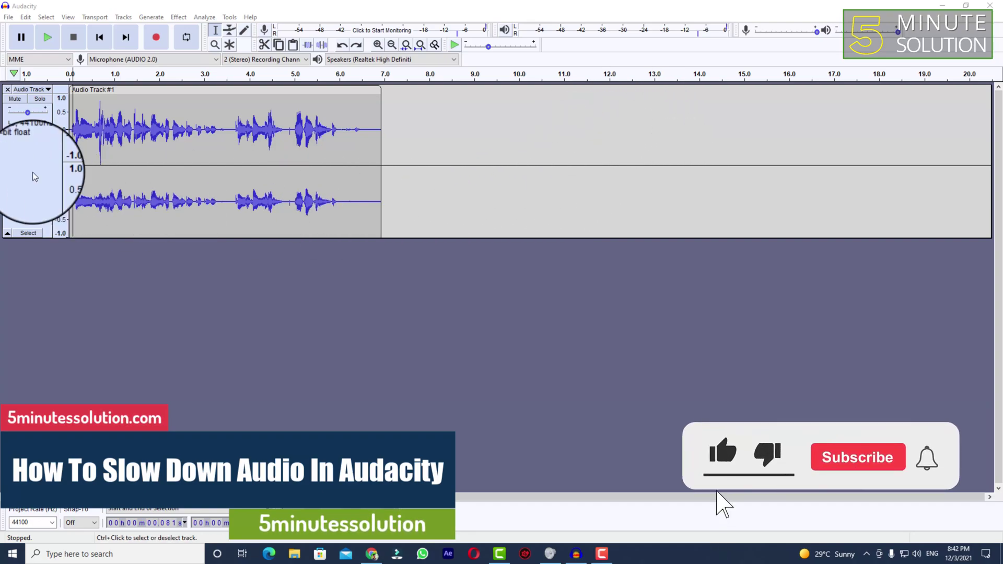
- Trim the clip's end back to about 6.1 seconds
{"action": "left_click", "coordinate": [82, 112]}
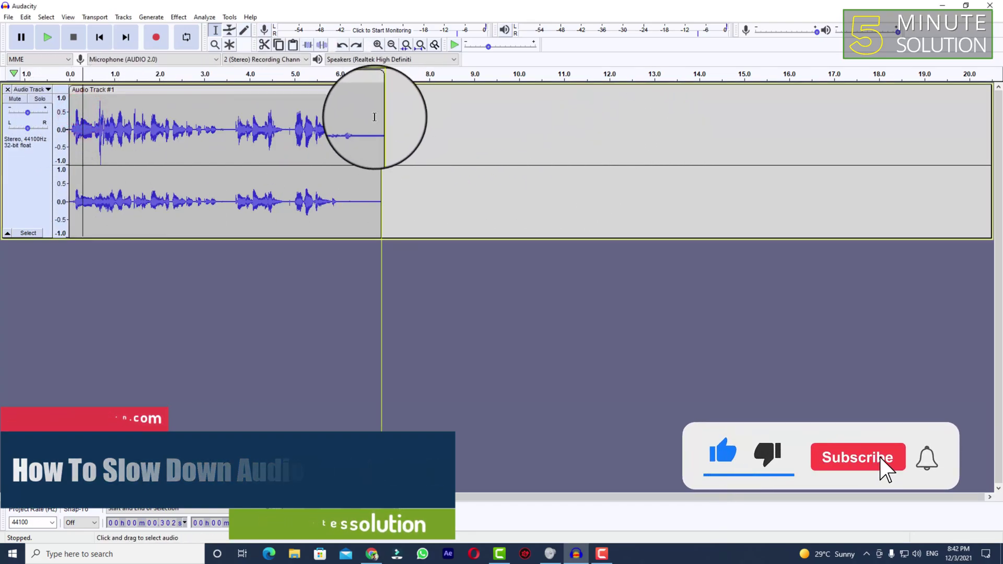
{"action": "left_click", "coordinate": [294, 118]}
{"action": "left_click_drag", "start_coordinate": [383, 108], "coordinate": [342, 113]}
- Play the trimmed audio from near the start, then stop playback
{"action": "left_click", "coordinate": [74, 97]}
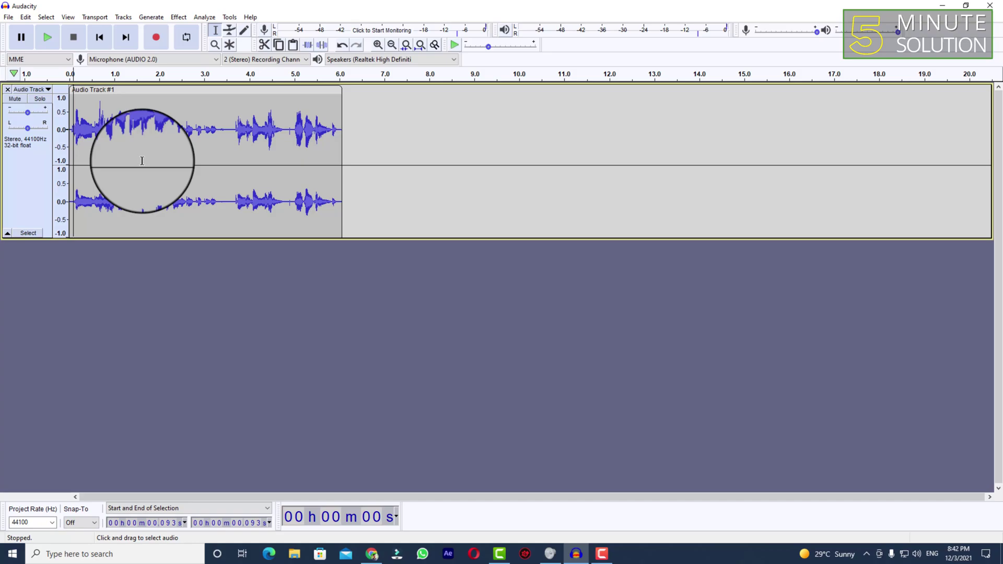
{"action": "key", "text": "space"}
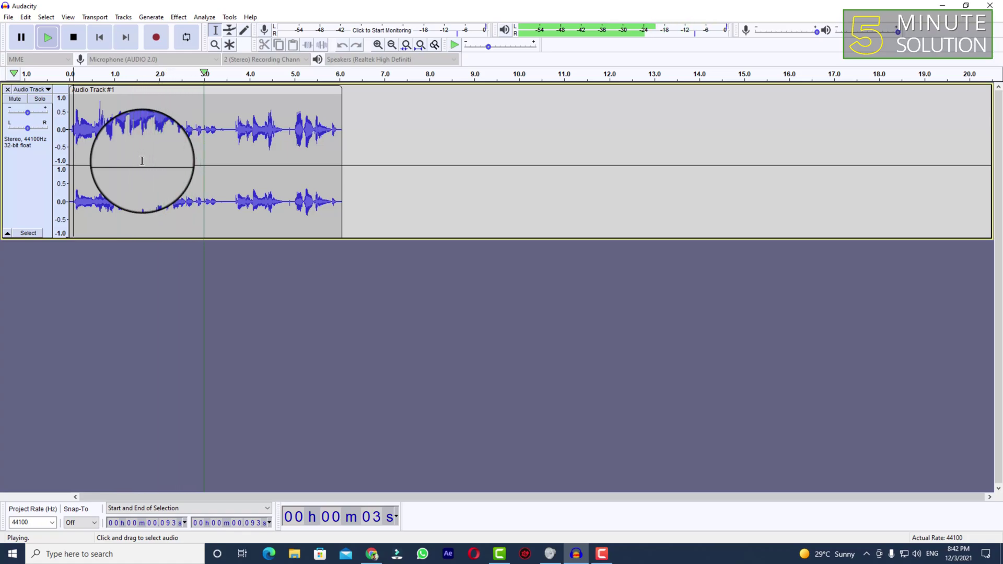
{"action": "key", "text": "space"}
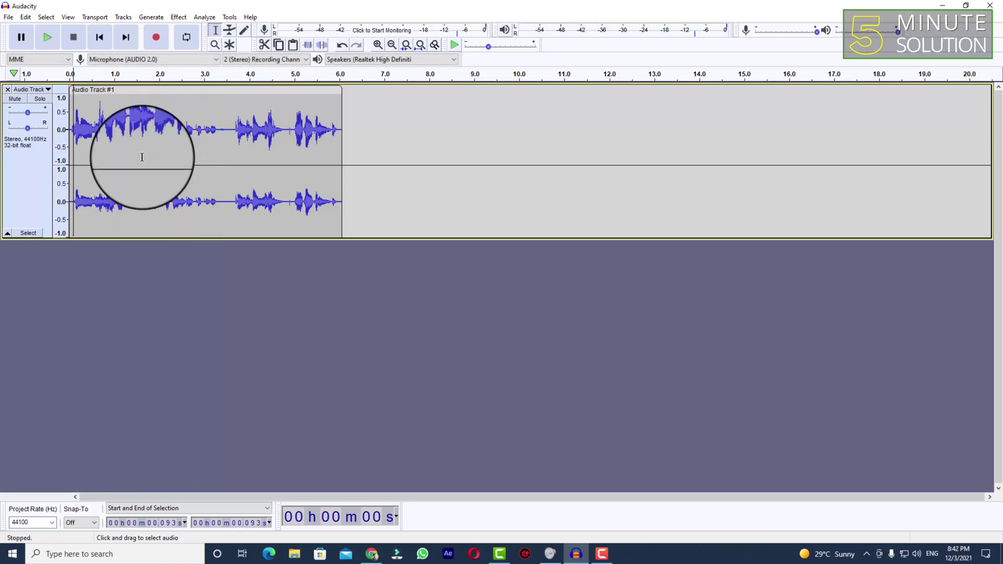
- Select the whole audio from 0 to 6.513 seconds
{"action": "left_click", "coordinate": [218, 128]}
{"action": "left_click", "coordinate": [396, 129]}
{"action": "left_click_drag", "start_coordinate": [361, 106], "coordinate": [63, 112]}
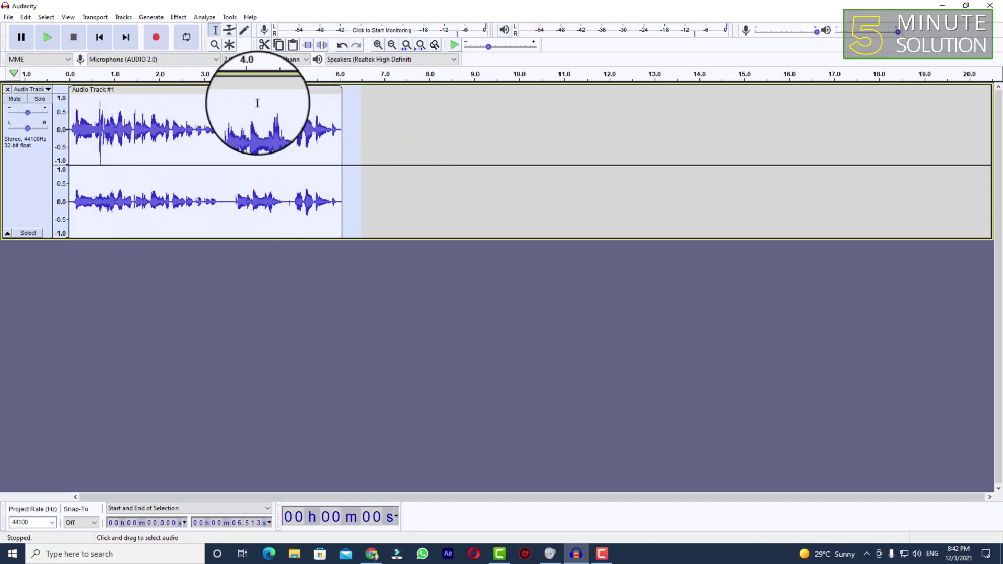
- Open Change Speed, check the factory presets, and drag the multiplier from 0.970 toward 0.670 (−33%)
{"action": "left_click", "coordinate": [178, 19]}
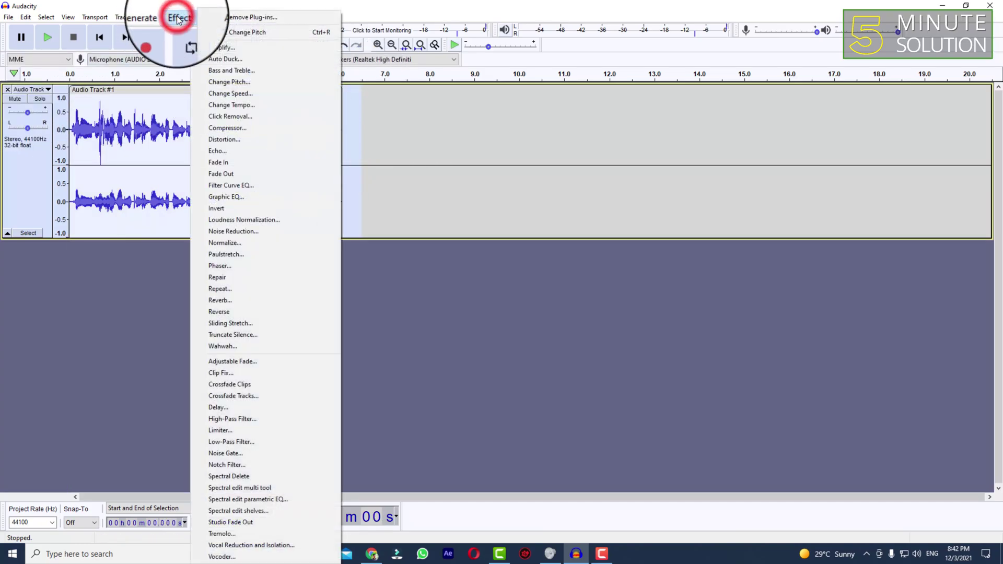
{"action": "left_click", "coordinate": [240, 91]}
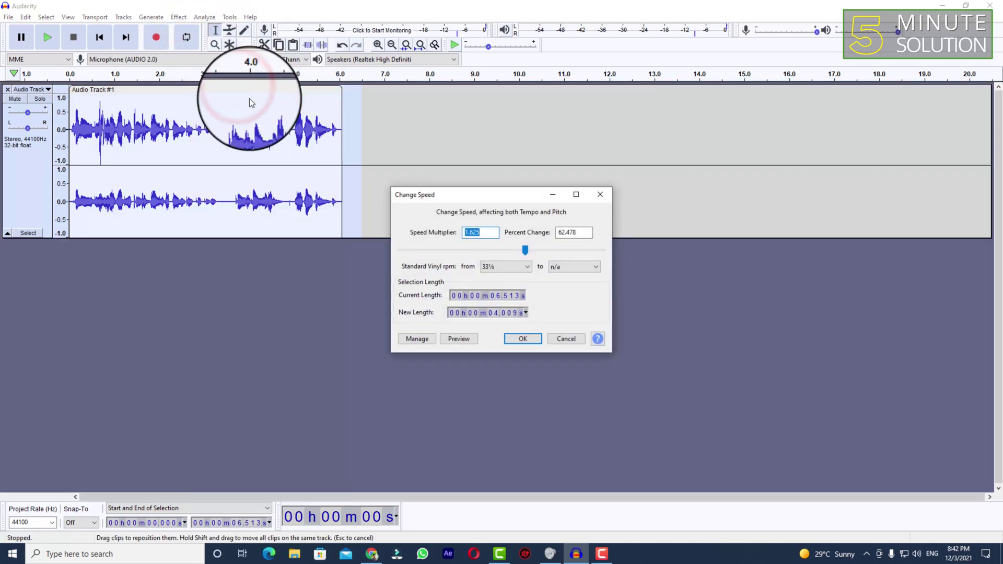
{"action": "left_click_drag", "start_coordinate": [526, 250], "coordinate": [502, 249]}
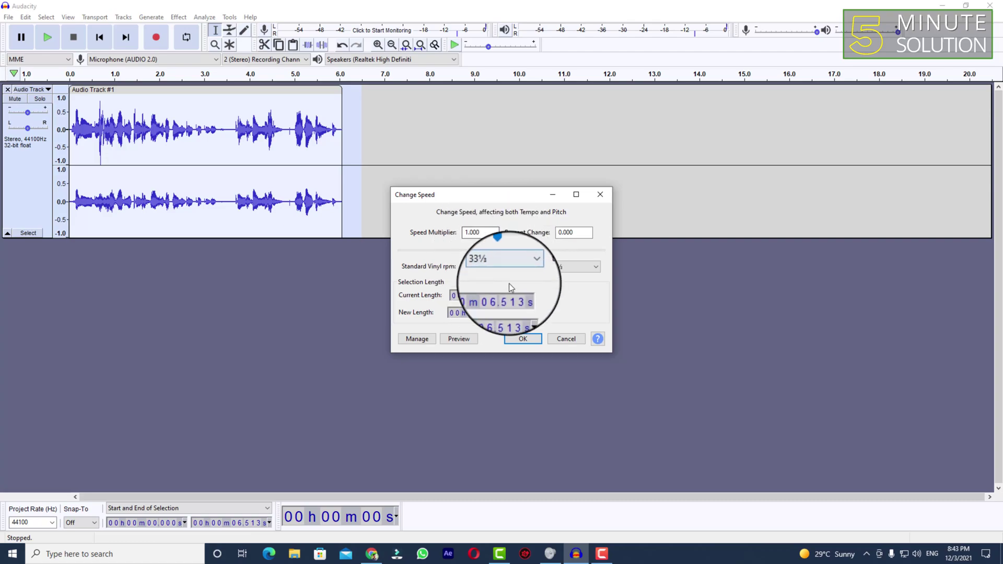
{"action": "left_click", "coordinate": [417, 339]}
{"action": "mouse_move", "coordinate": [447, 393]}
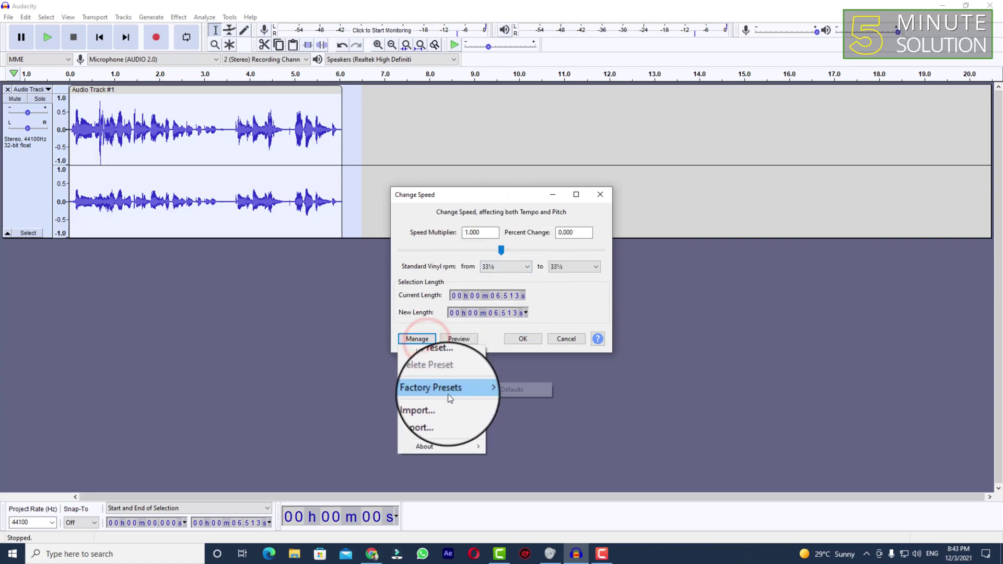
{"action": "left_click", "coordinate": [434, 261]}
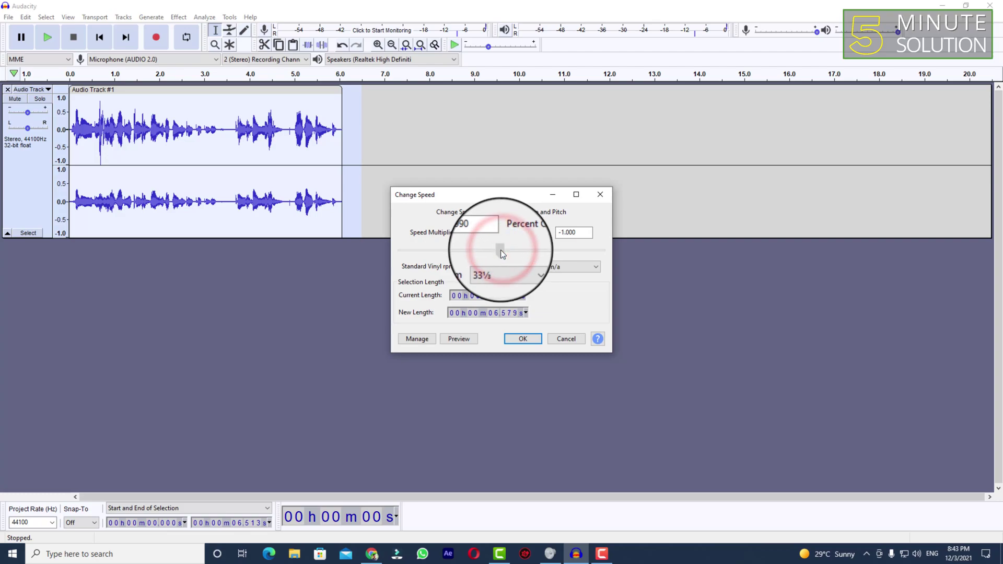
{"action": "left_click_drag", "start_coordinate": [500, 250], "coordinate": [481, 254]}
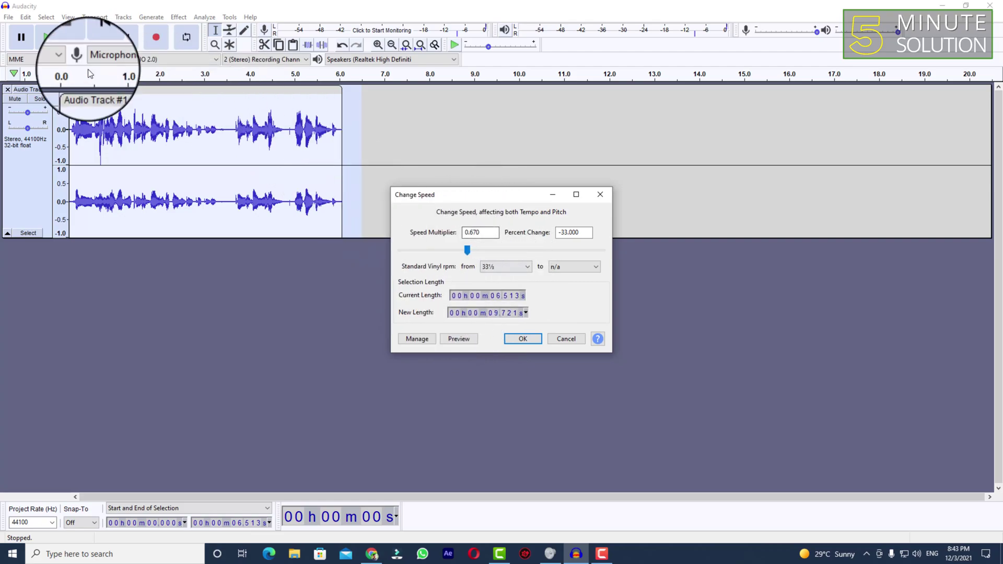
- Preview speed multipliers of 0.700 and 0.740, settling on 0.740 (−26%)
{"action": "left_click", "coordinate": [459, 337]}
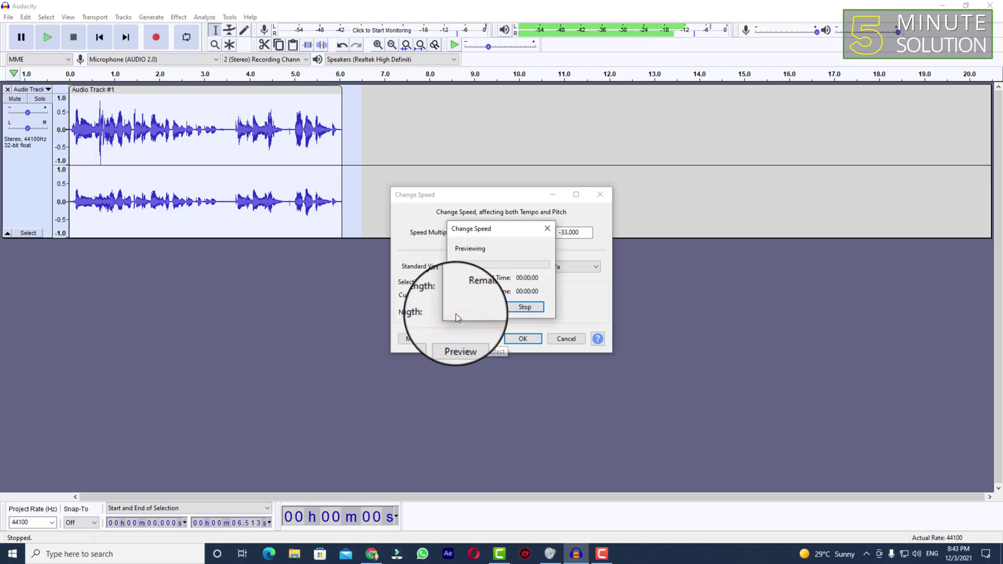
{"action": "left_click", "coordinate": [523, 308]}
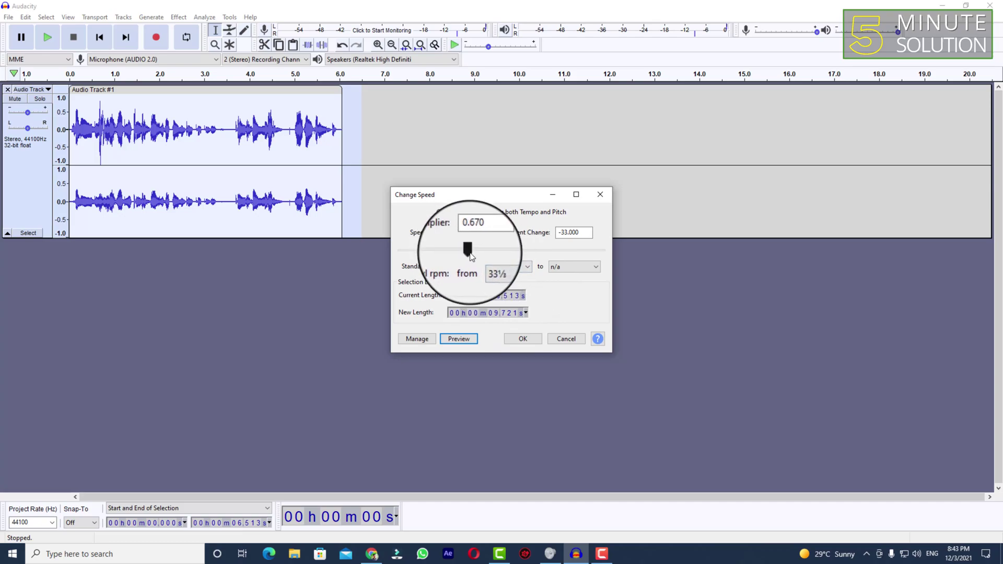
{"action": "left_click", "coordinate": [469, 252]}
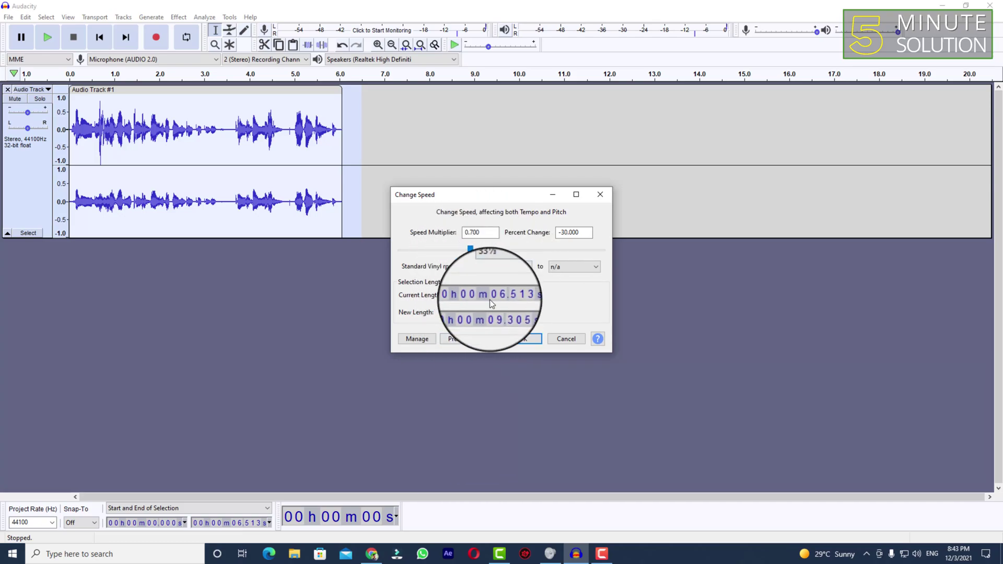
{"action": "left_click", "coordinate": [460, 339]}
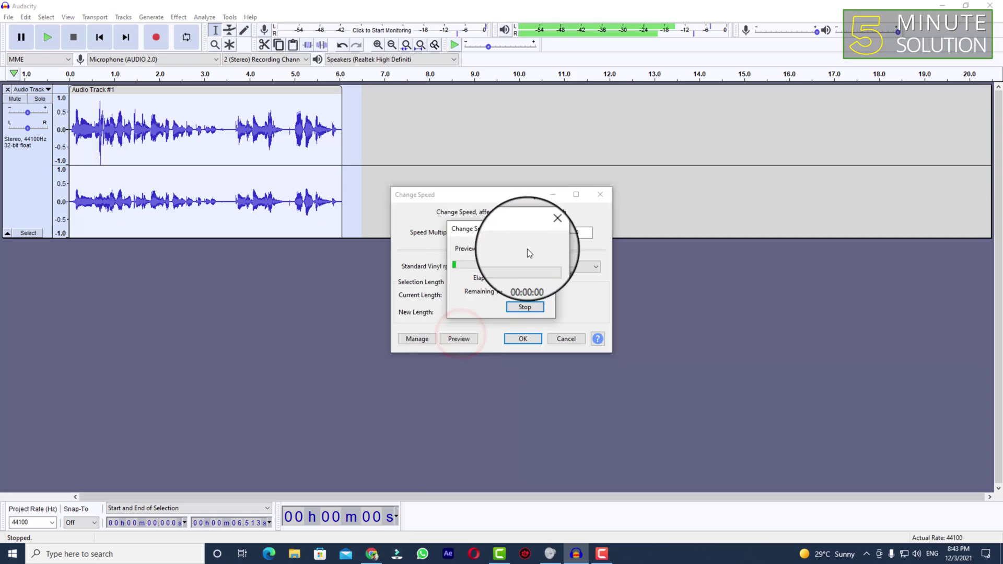
{"action": "left_click", "coordinate": [538, 309]}
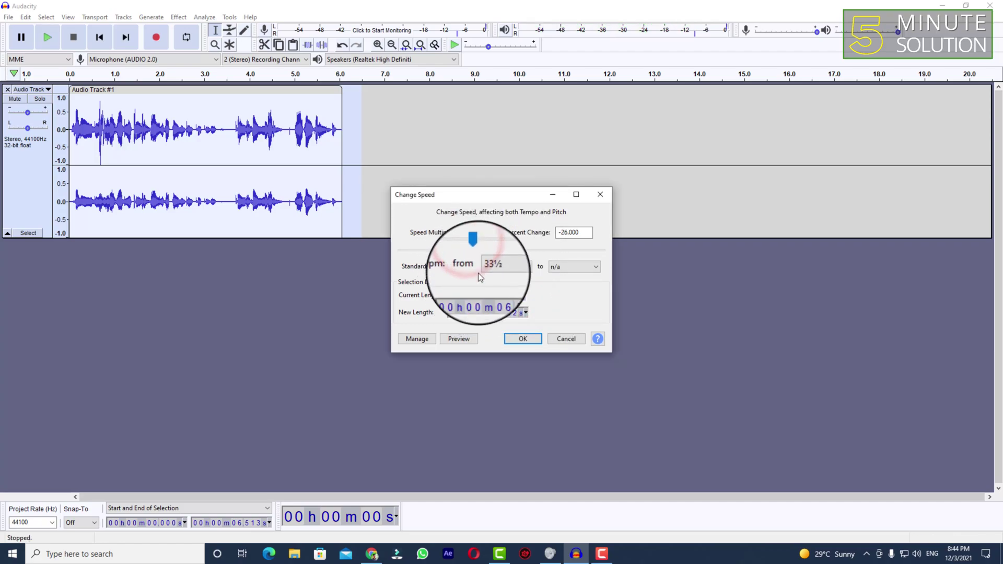
{"action": "left_click", "coordinate": [458, 338]}
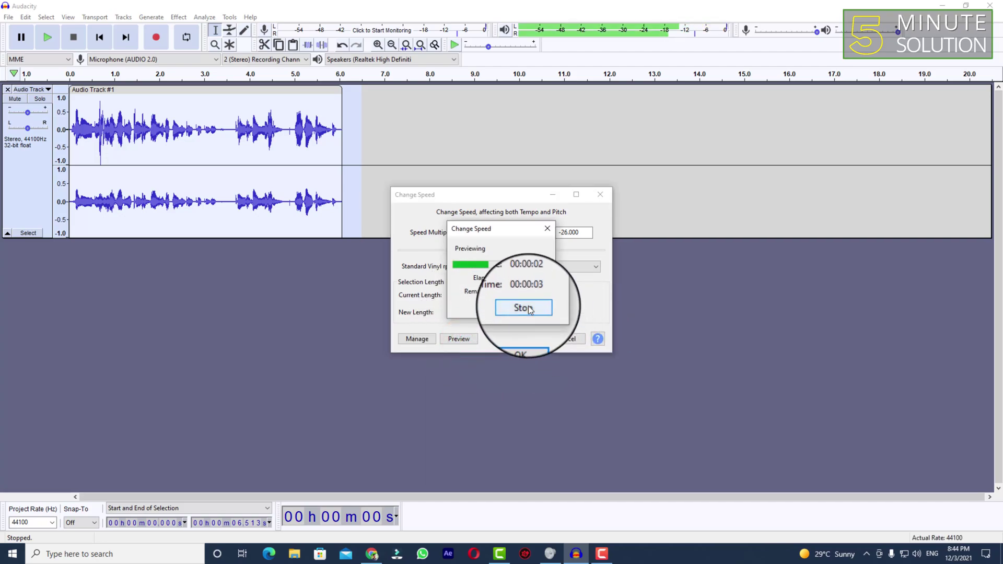
{"action": "left_click", "coordinate": [529, 308]}
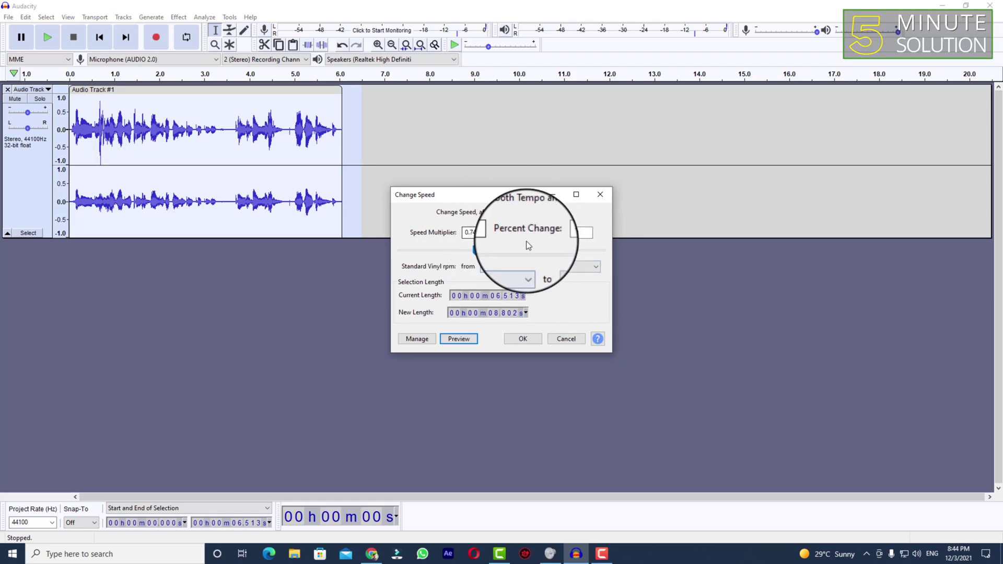
- Apply the speed change and play back the slowed audio
{"action": "left_click", "coordinate": [524, 340]}
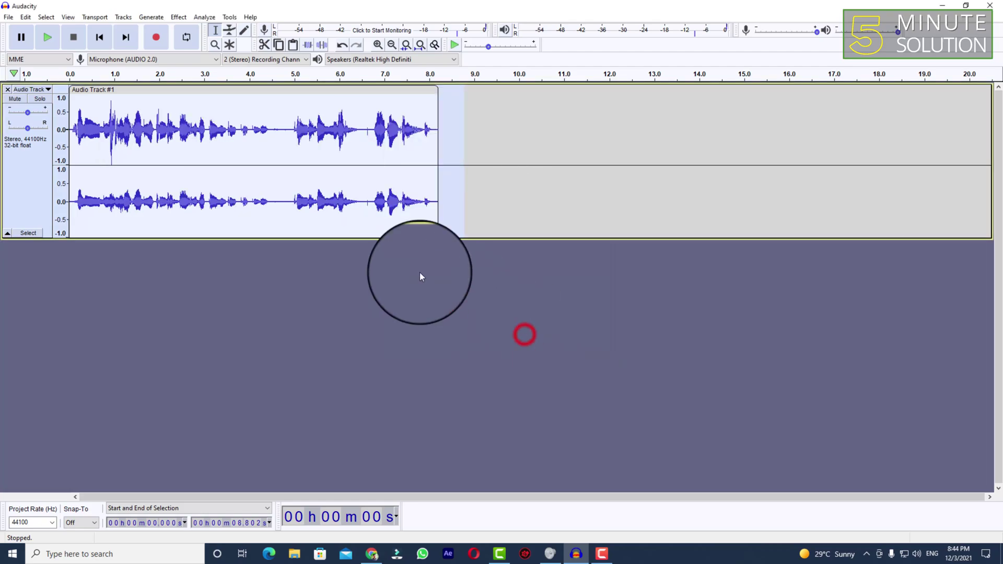
{"action": "left_click", "coordinate": [84, 113]}
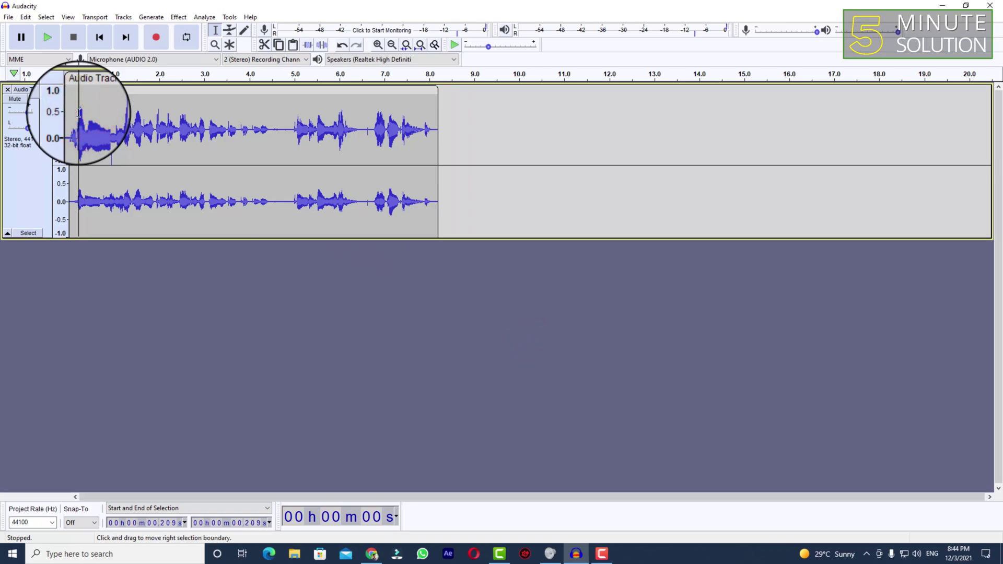
{"action": "key", "text": "space"}
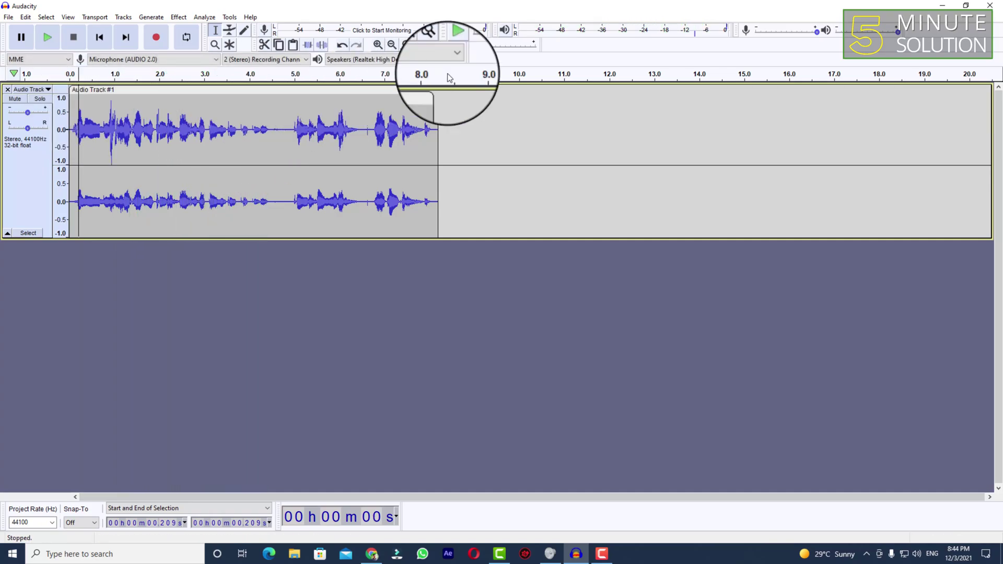
{"action": "left_click", "coordinate": [475, 124]}
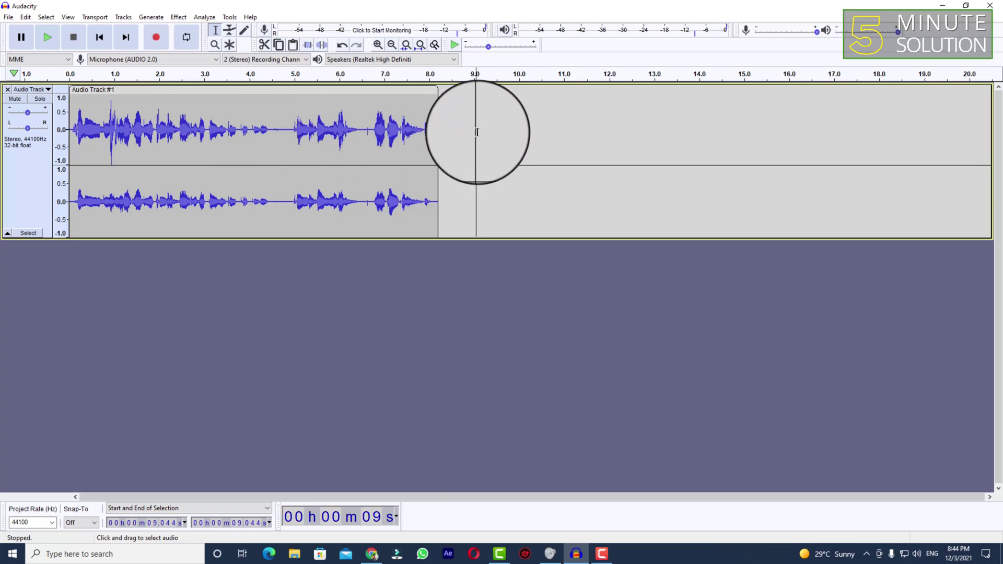
- Select the whole clip from its 8.429-second end back to 0 seconds
{"action": "left_click", "coordinate": [456, 118]}
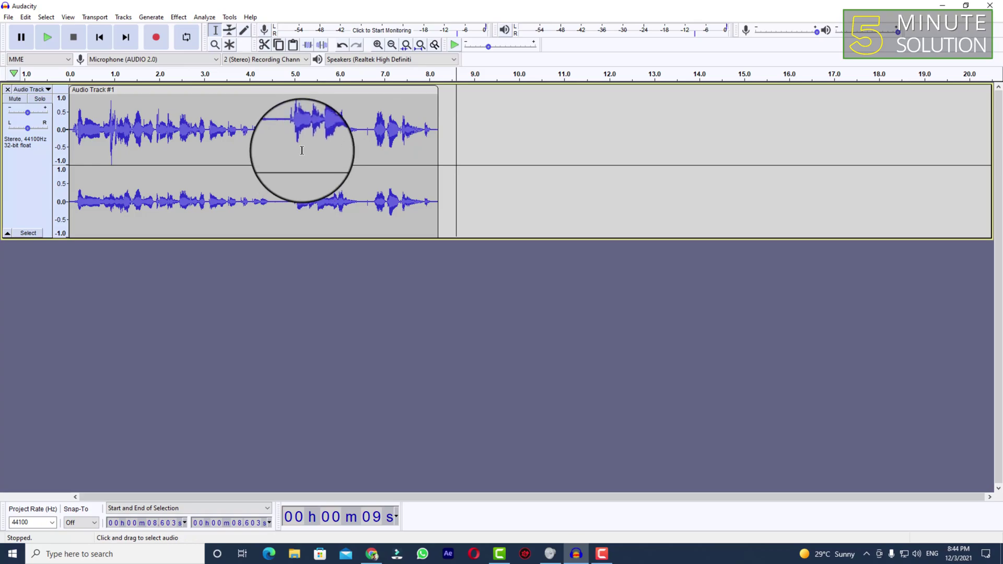
{"action": "left_click", "coordinate": [468, 127]}
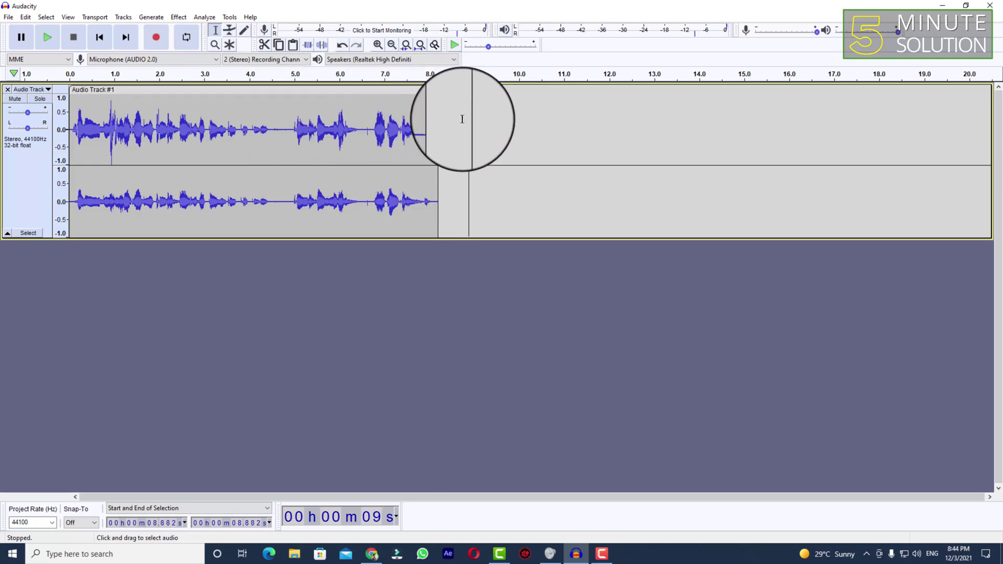
{"action": "left_click", "coordinate": [448, 110]}
{"action": "left_click_drag", "start_coordinate": [416, 110], "coordinate": [52, 91]}
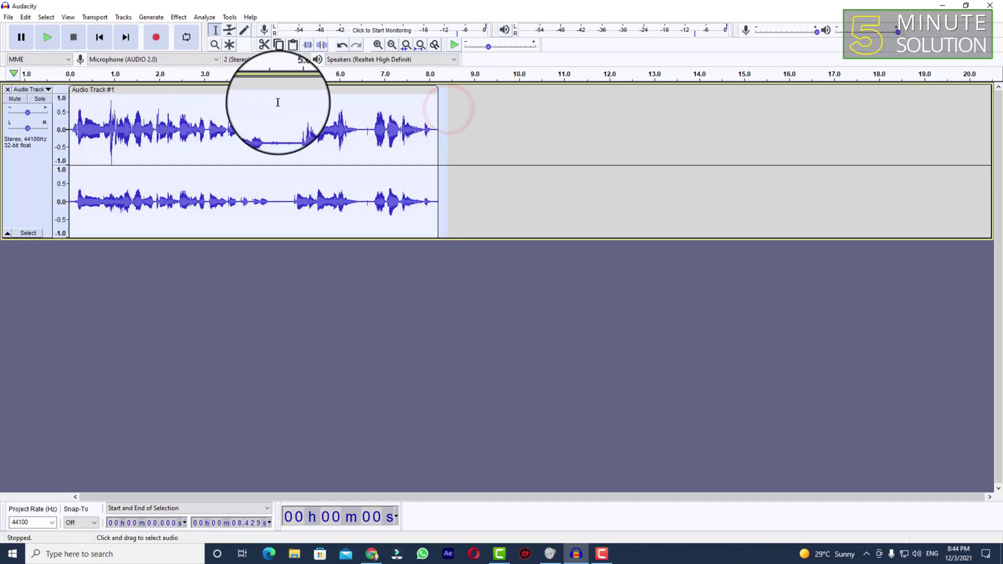
- Open Change Pitch and raise Percent Change from −38 through 1 and 33.896 to about 49.284
{"action": "left_click", "coordinate": [175, 19]}
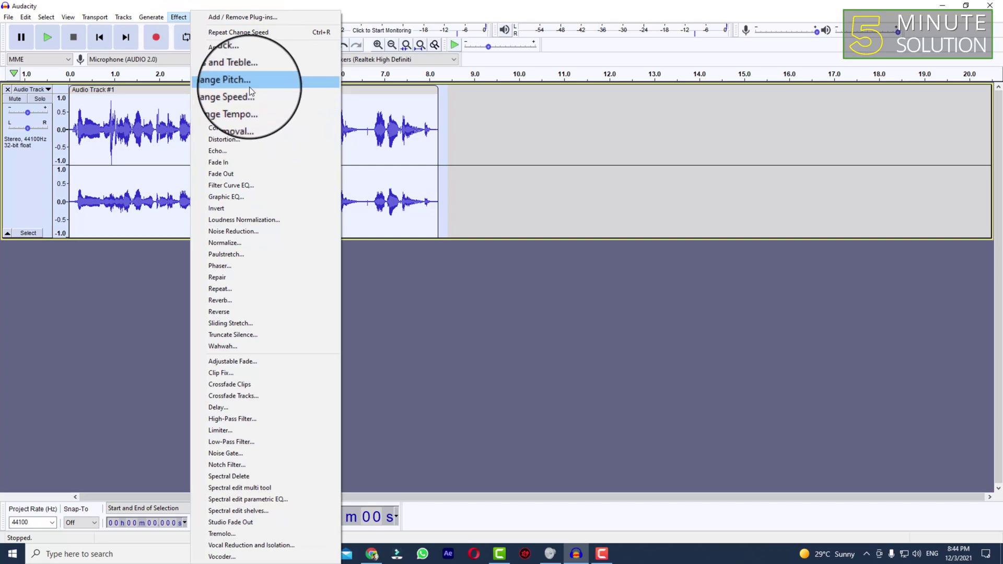
{"action": "left_click", "coordinate": [249, 81]}
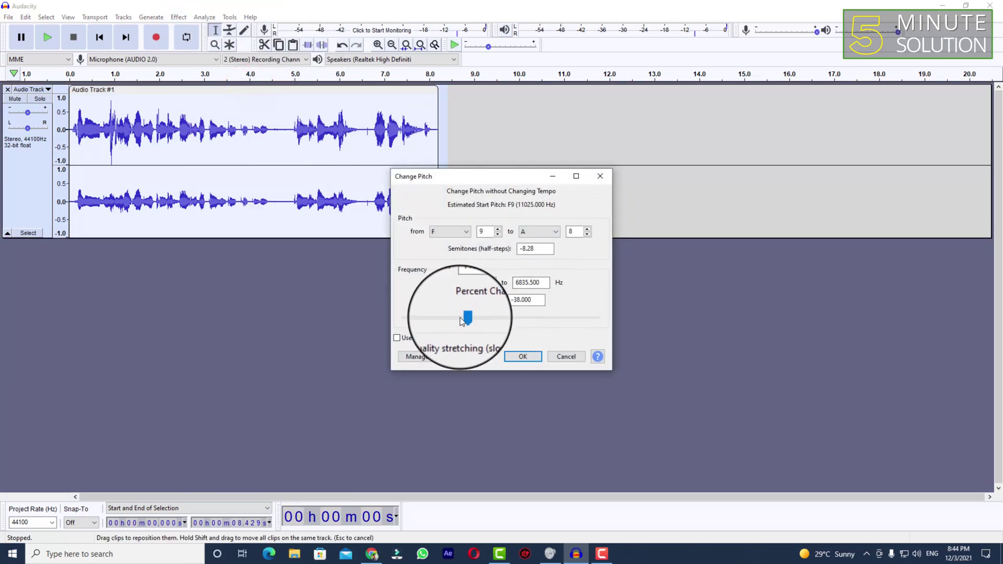
{"action": "left_click_drag", "start_coordinate": [461, 320], "coordinate": [500, 323]}
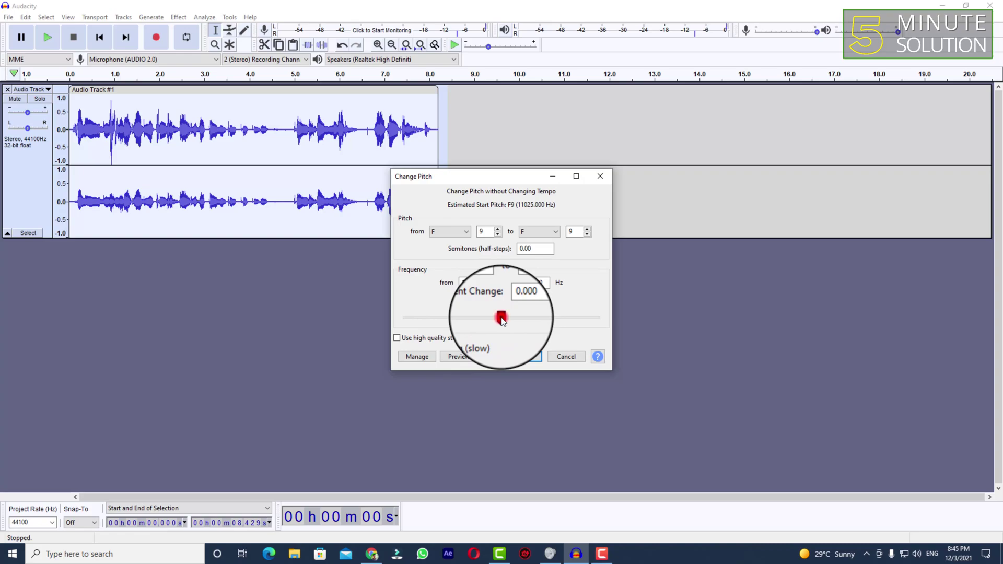
{"action": "left_click_drag", "start_coordinate": [502, 317], "coordinate": [516, 315]}
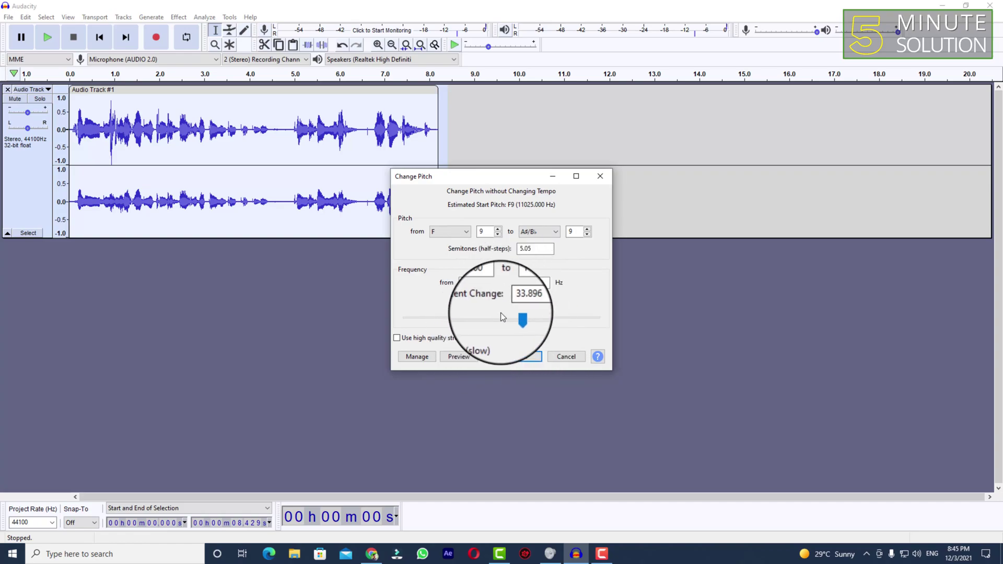
{"action": "left_click_drag", "start_coordinate": [515, 320], "coordinate": [521, 325]}
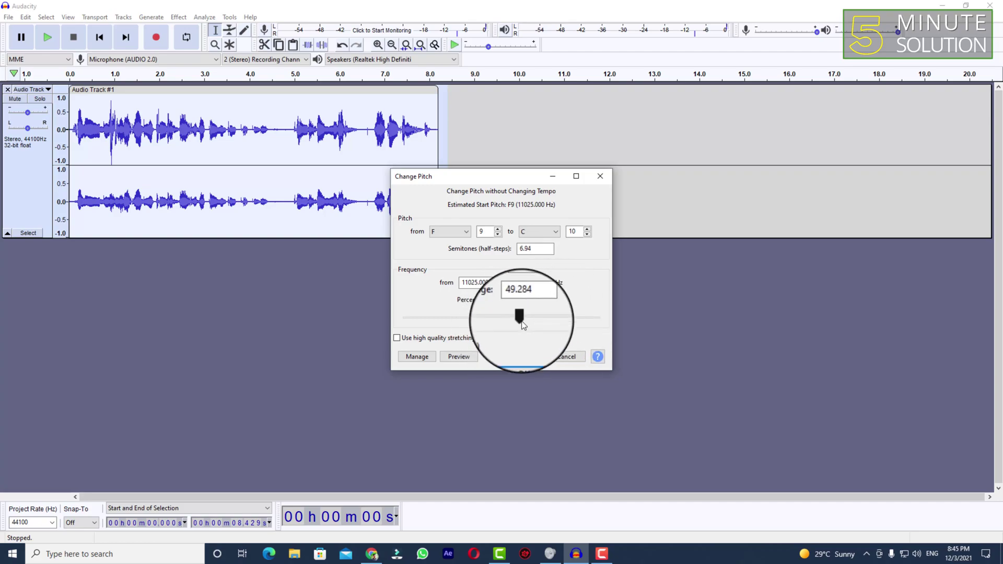
- Preview the pitch change, then lower it to 28.138 percent and preview again
{"action": "left_click", "coordinate": [466, 360]}
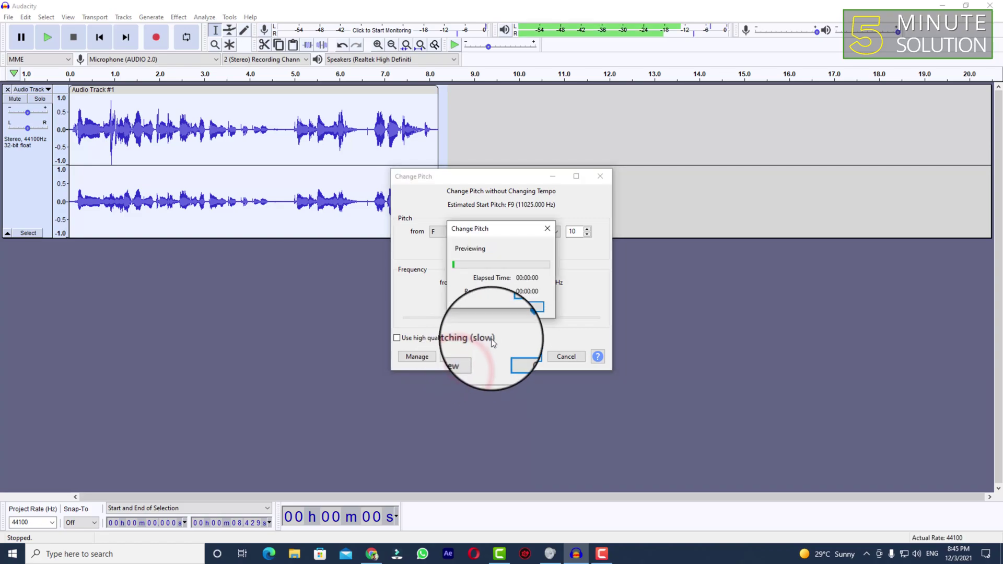
{"action": "left_click", "coordinate": [531, 309]}
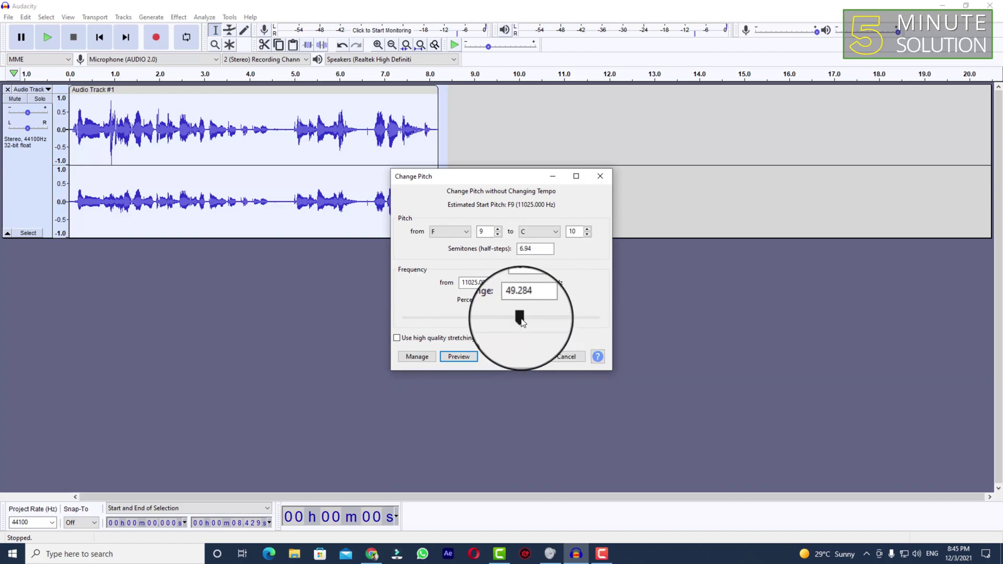
{"action": "left_click_drag", "start_coordinate": [519, 317], "coordinate": [514, 316]}
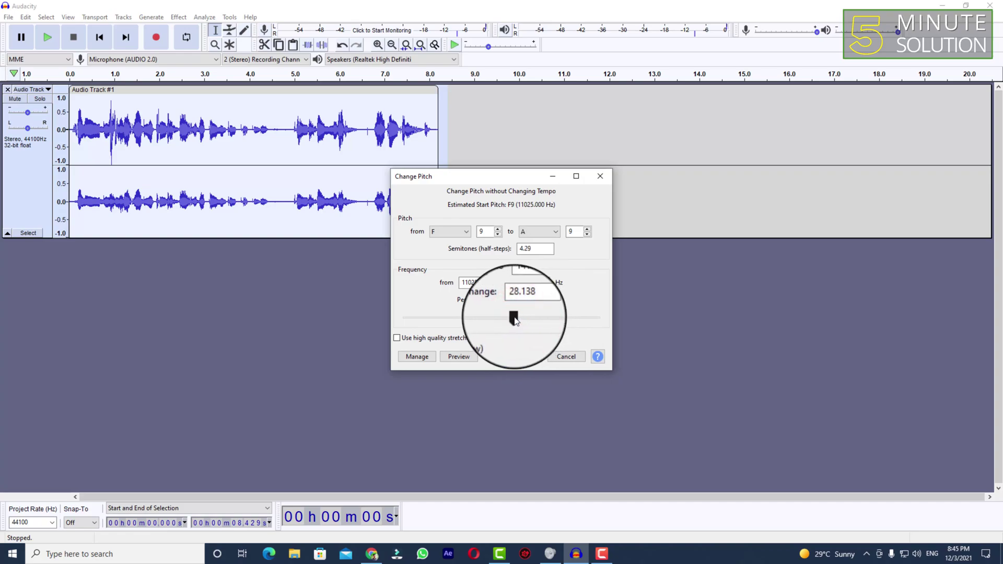
{"action": "left_click", "coordinate": [462, 357]}
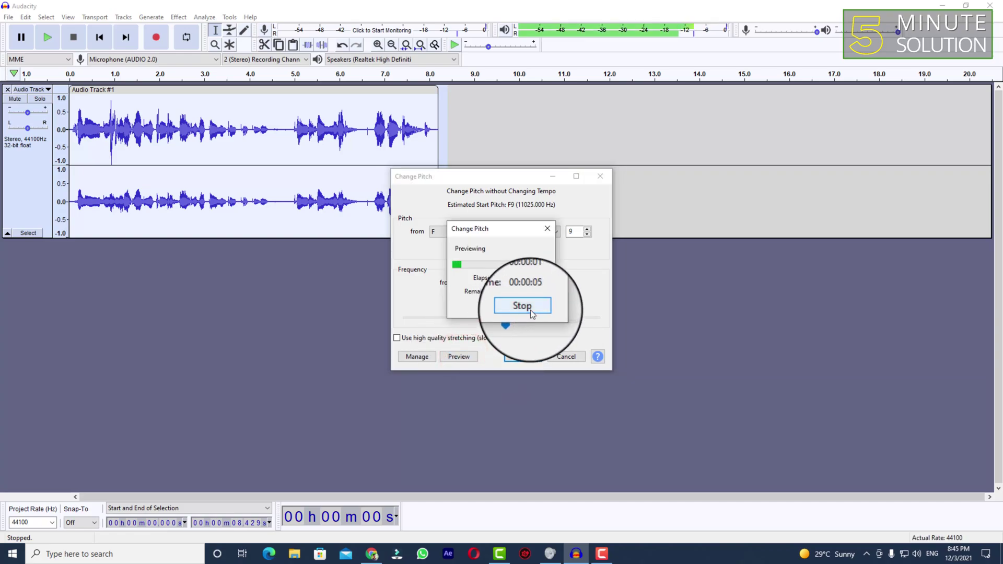
{"action": "left_click", "coordinate": [532, 312]}
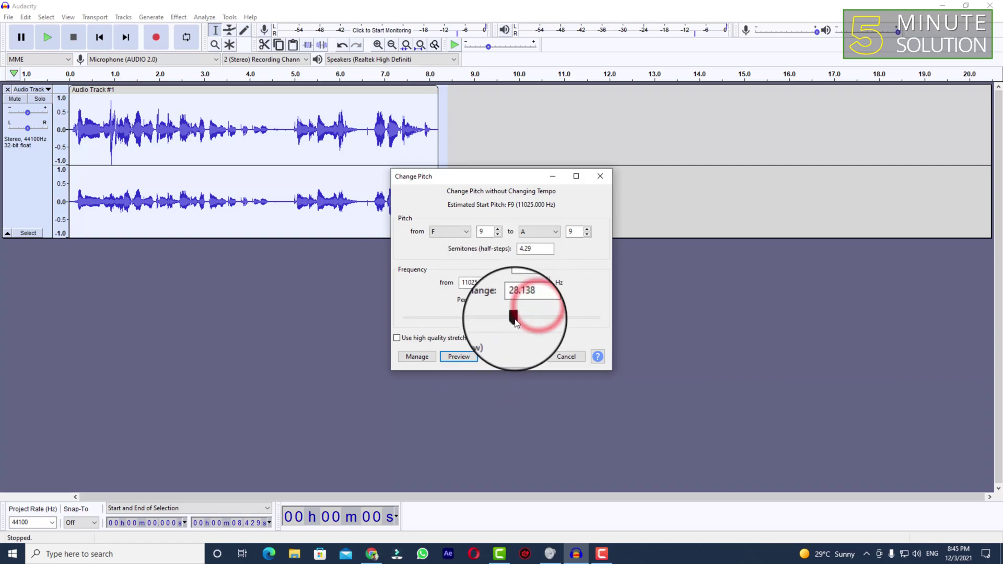
- Set the pitch change to 33.896 percent, preview it, and apply it
{"action": "left_click_drag", "start_coordinate": [514, 317], "coordinate": [516, 318]}
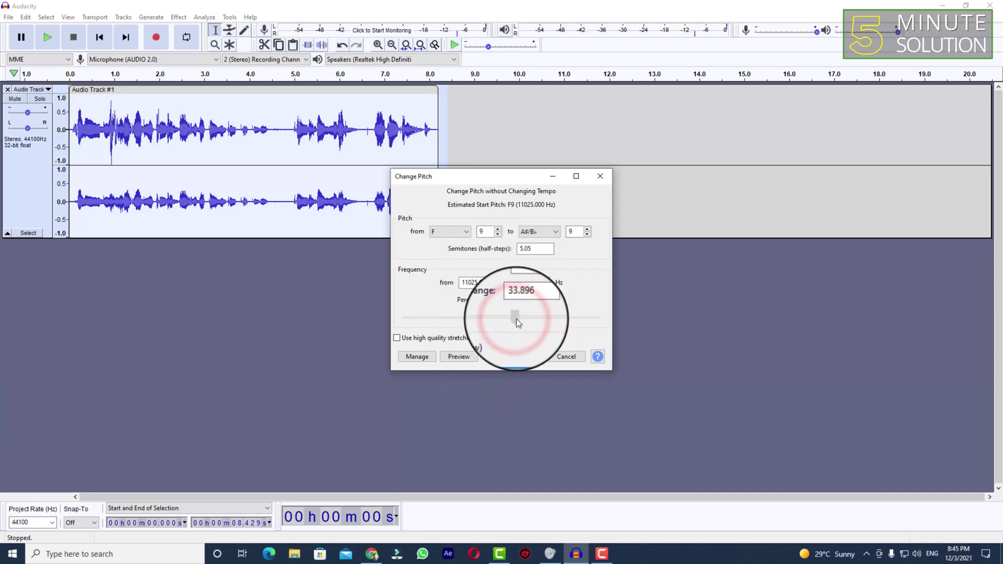
{"action": "left_click", "coordinate": [466, 358]}
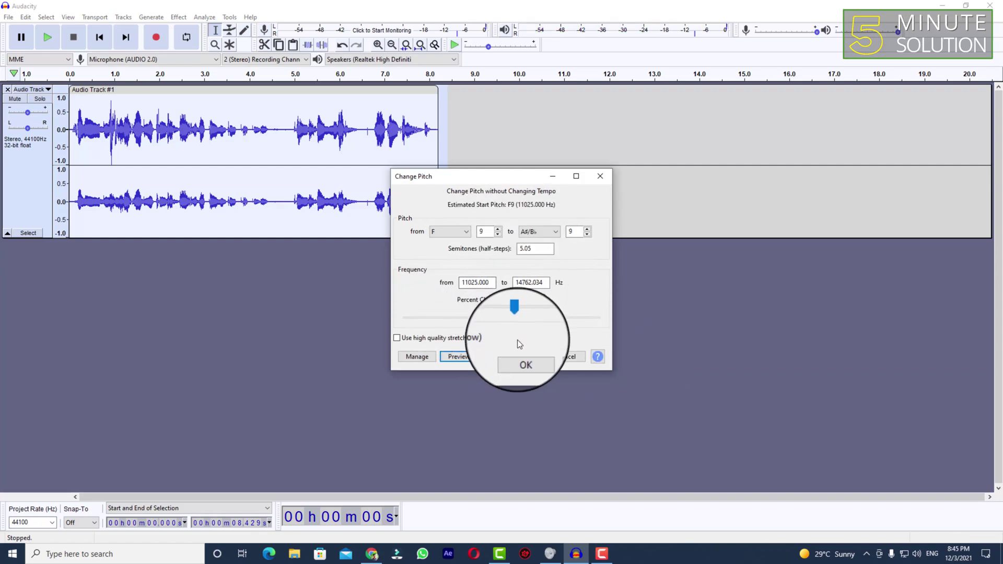
{"action": "left_click", "coordinate": [524, 357]}
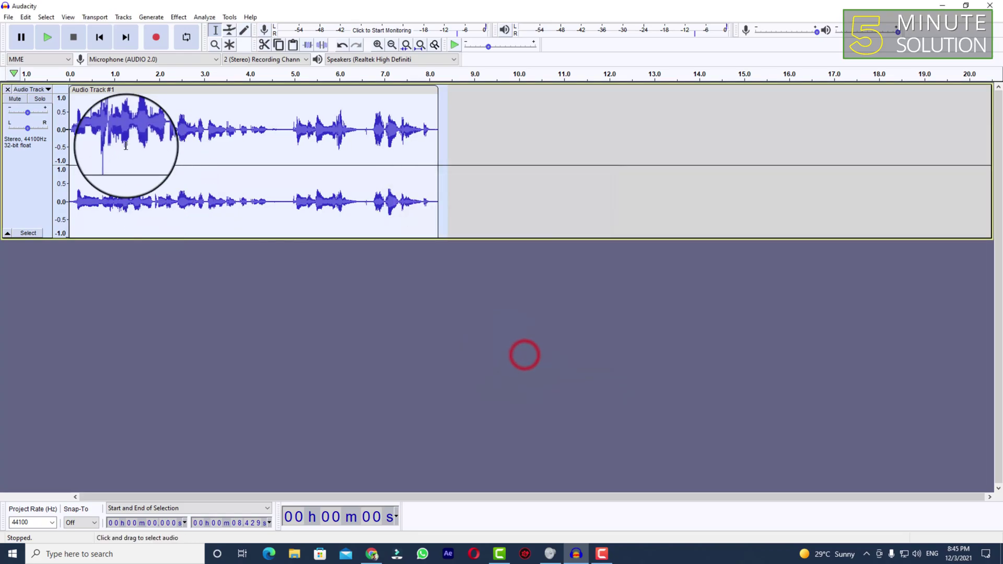
{"action": "left_click", "coordinate": [95, 121]}
{"action": "key", "text": "space"}
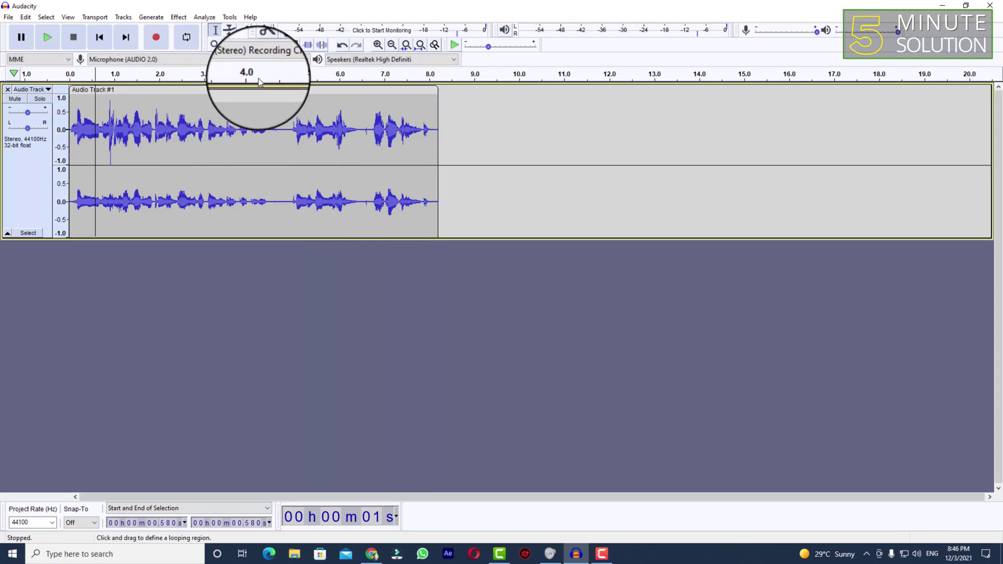
{"action": "left_click", "coordinate": [388, 134]}
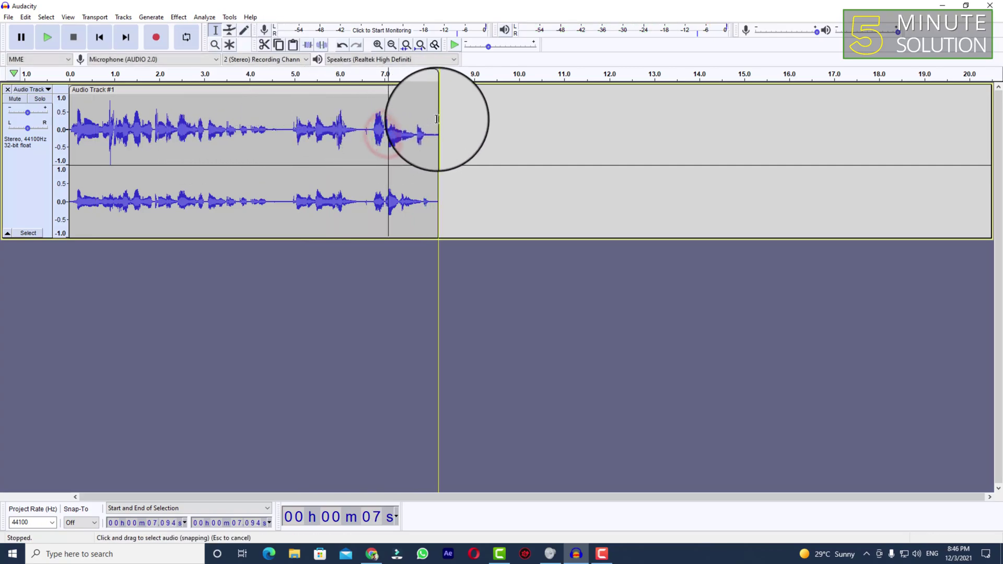
{"action": "left_click_drag", "start_coordinate": [438, 119], "coordinate": [1, 149]}
{"action": "left_click", "coordinate": [481, 128]}
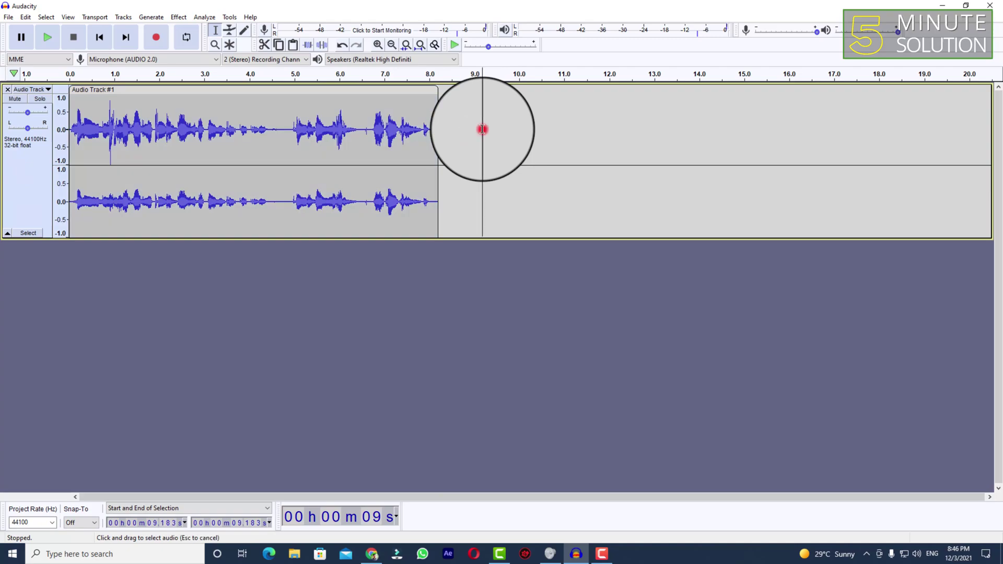
{"action": "left_click", "coordinate": [449, 116]}
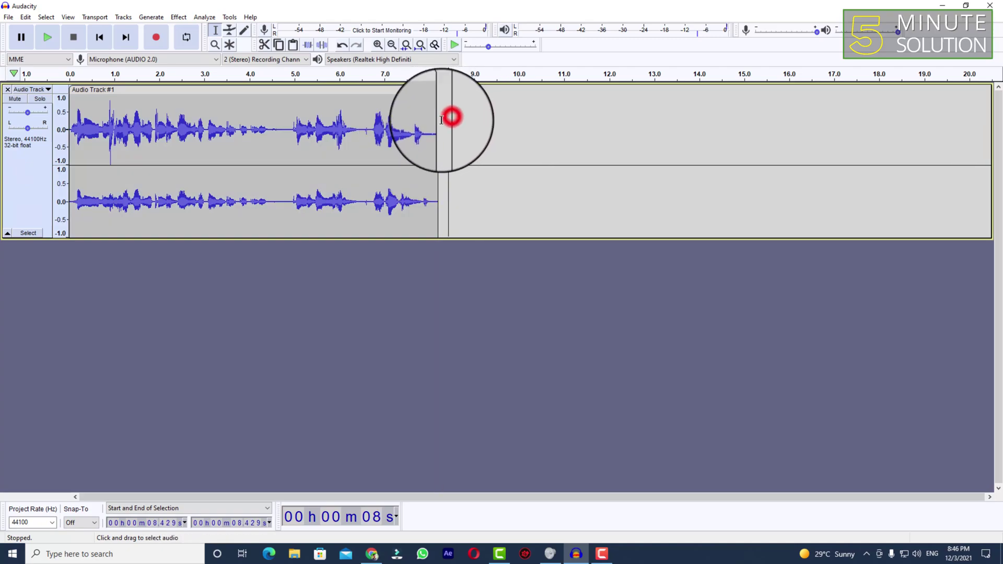
{"action": "left_click", "coordinate": [74, 112]}
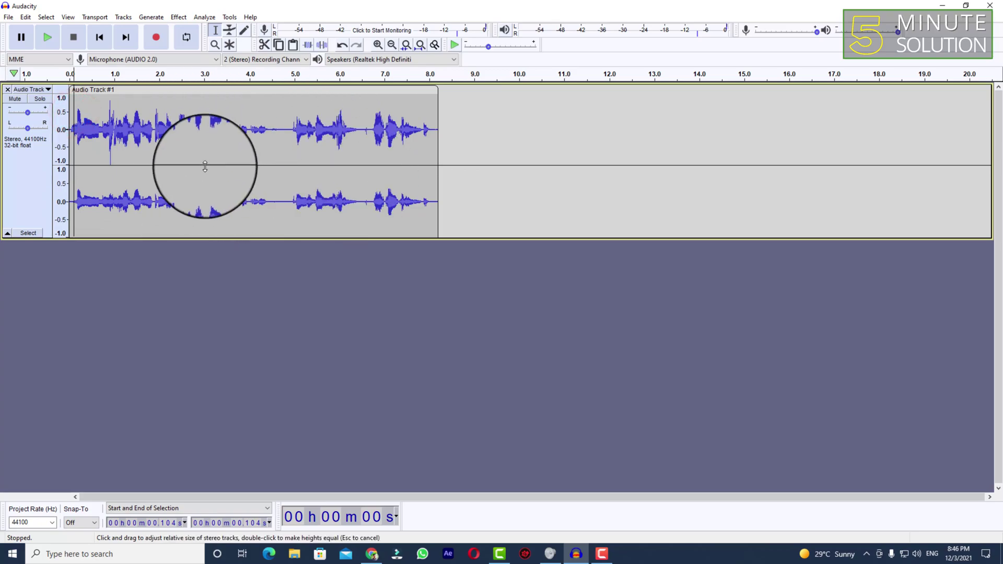